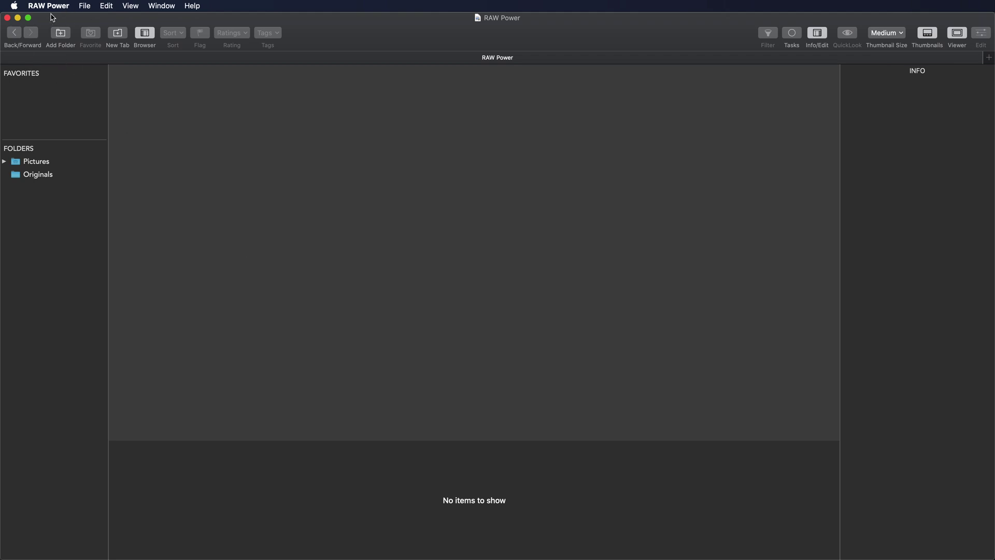
Add the shared Photos folder to the Folders list and expand it to show Barnstable through Yosemite (R+J).
{"action": "left_click", "coordinate": [61, 34]}
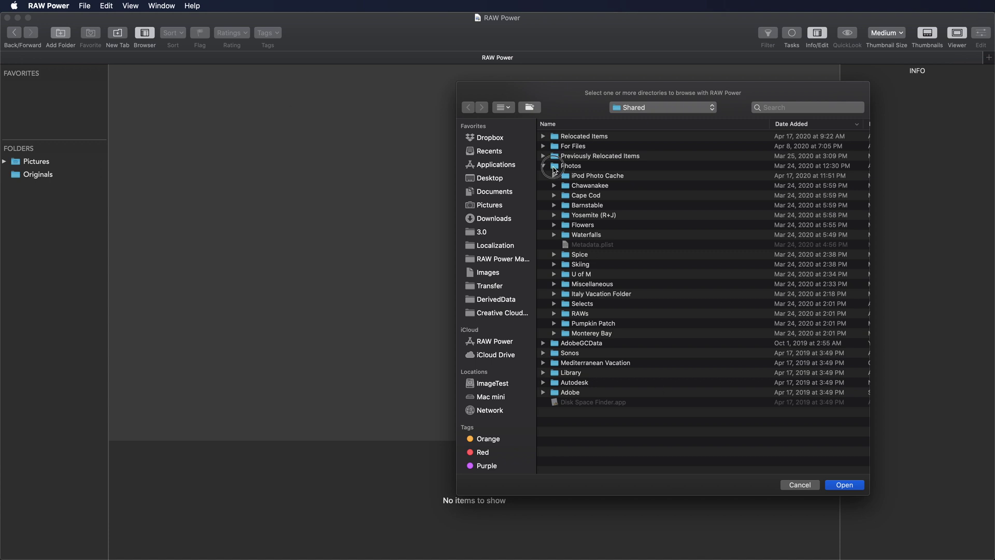
{"action": "left_click", "coordinate": [555, 167]}
{"action": "left_click", "coordinate": [844, 485]}
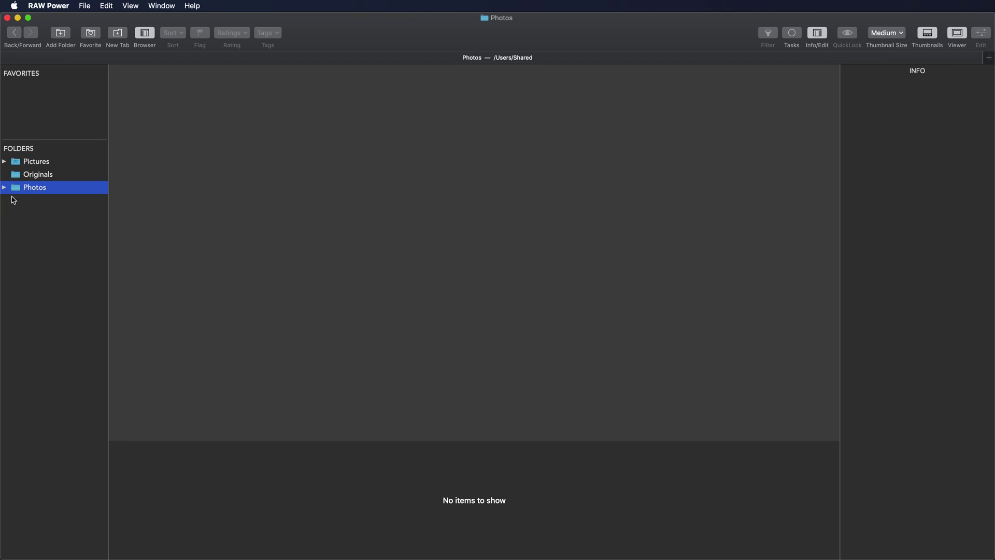
{"action": "left_click", "coordinate": [4, 188]}
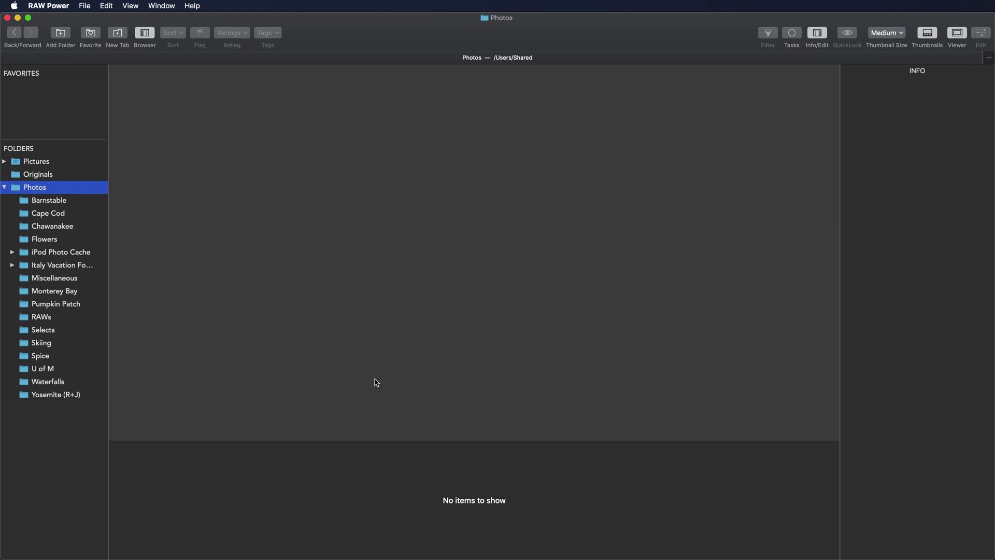
Remove the Originals folder from the browser via the File menu, leaving Pictures and Photos.
{"action": "left_click", "coordinate": [17, 175]}
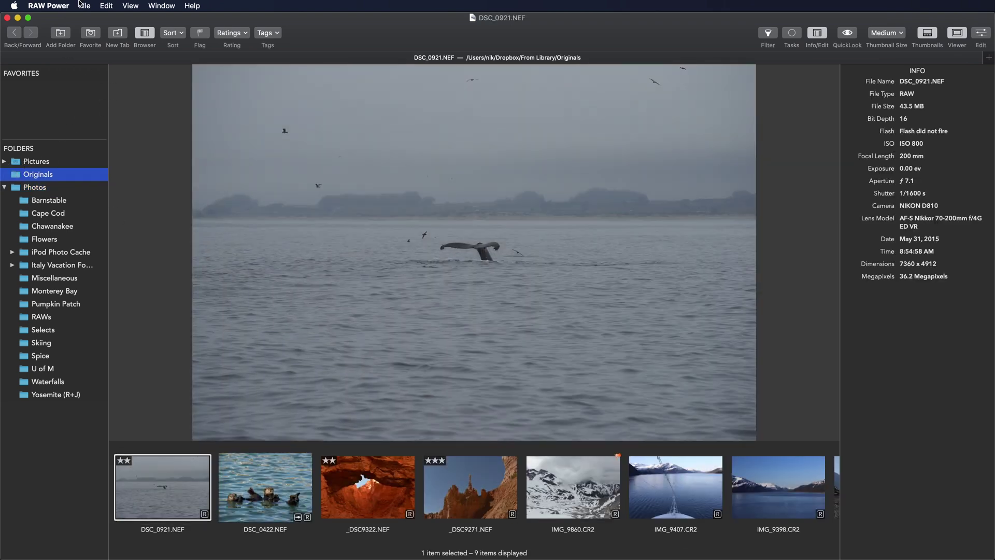
{"action": "left_click", "coordinate": [82, 4]}
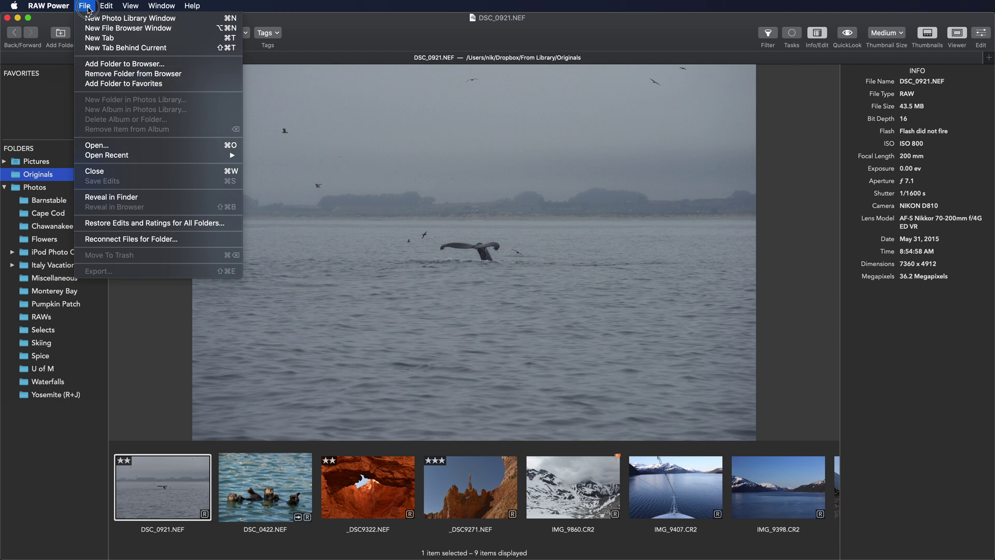
{"action": "left_click", "coordinate": [98, 81]}
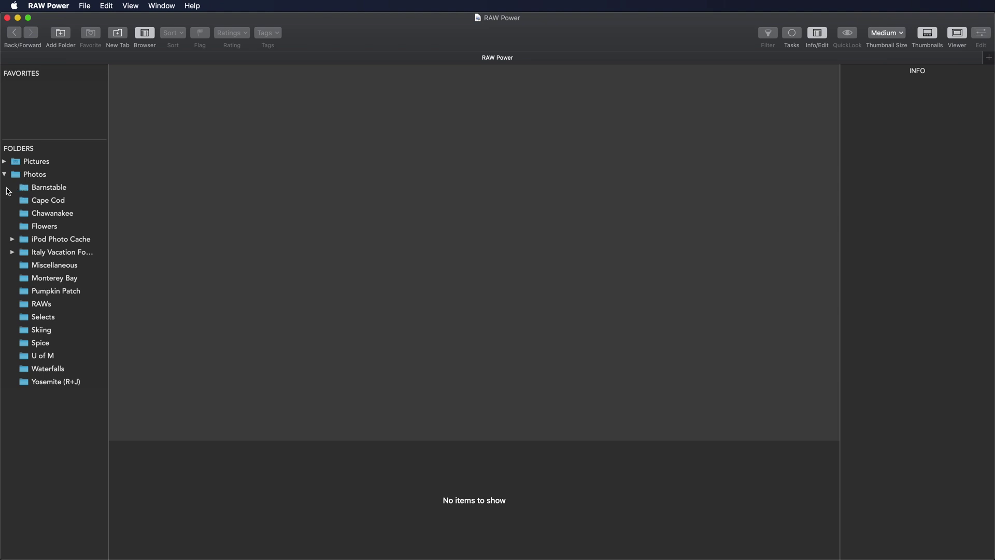
Favorite Barnstable with the toolbar button, drag Chawanakee into Favorites, and check its context menu.
{"action": "left_click", "coordinate": [26, 191]}
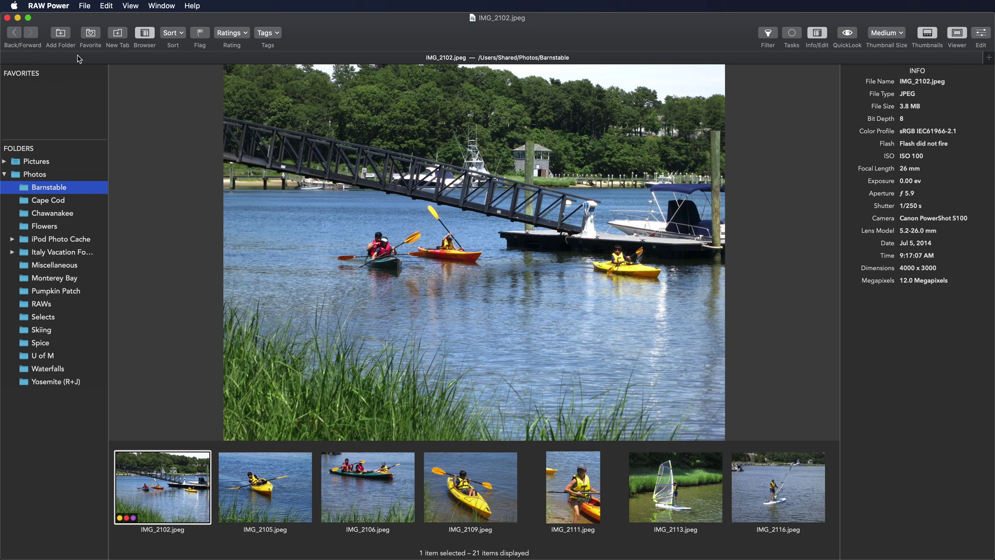
{"action": "left_click", "coordinate": [90, 35]}
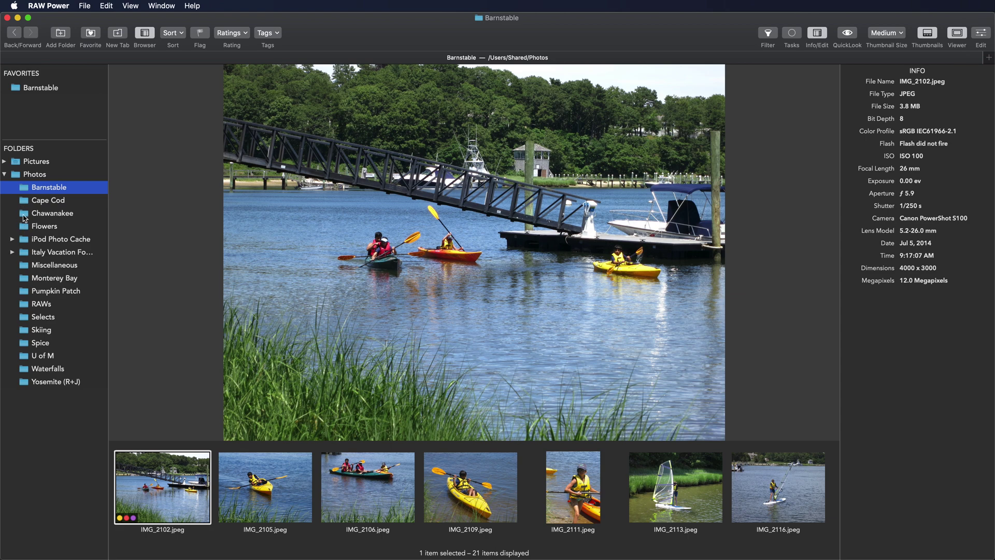
{"action": "left_click_drag", "start_coordinate": [25, 213], "coordinate": [29, 110]}
{"action": "left_click", "coordinate": [16, 104]}
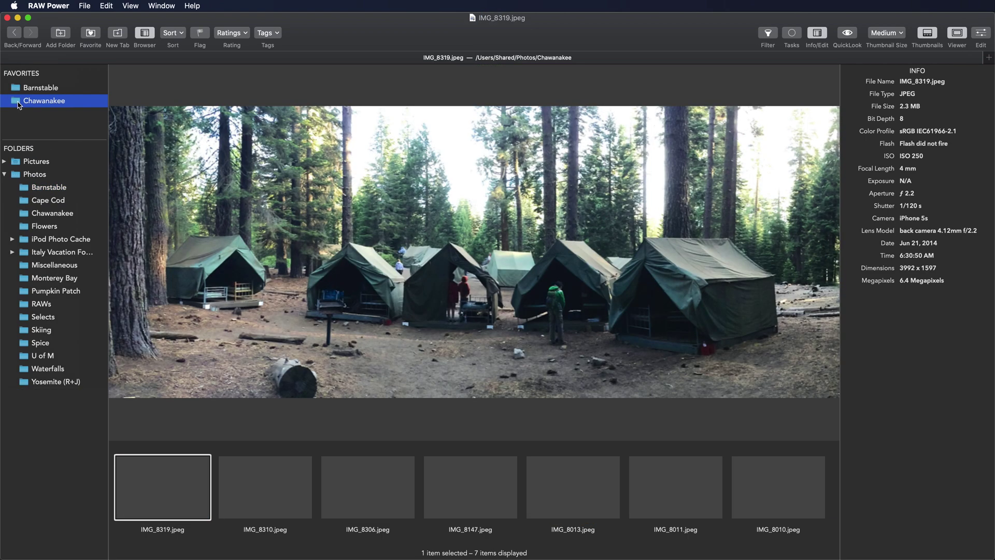
{"action": "right_click", "coordinate": [16, 103]}
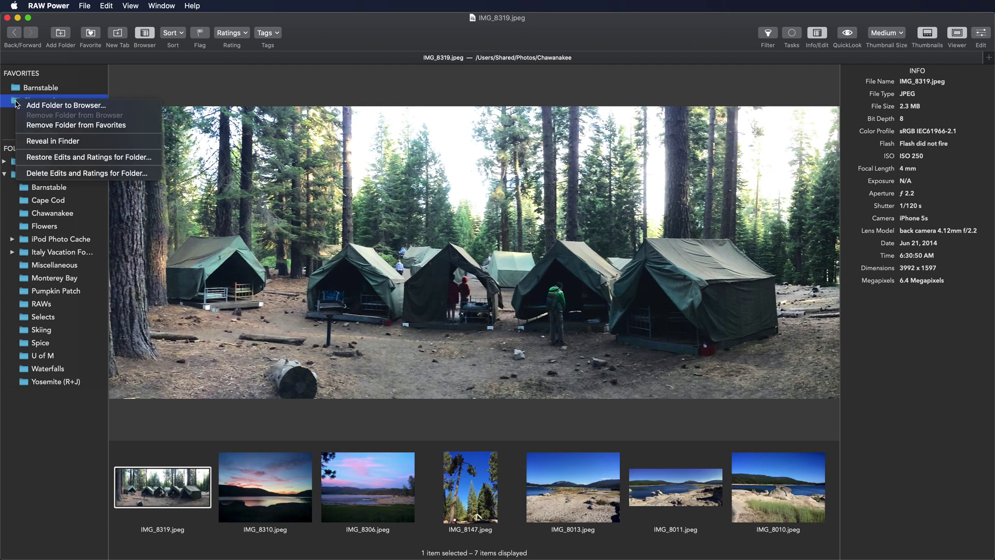
{"action": "left_click", "coordinate": [16, 103]}
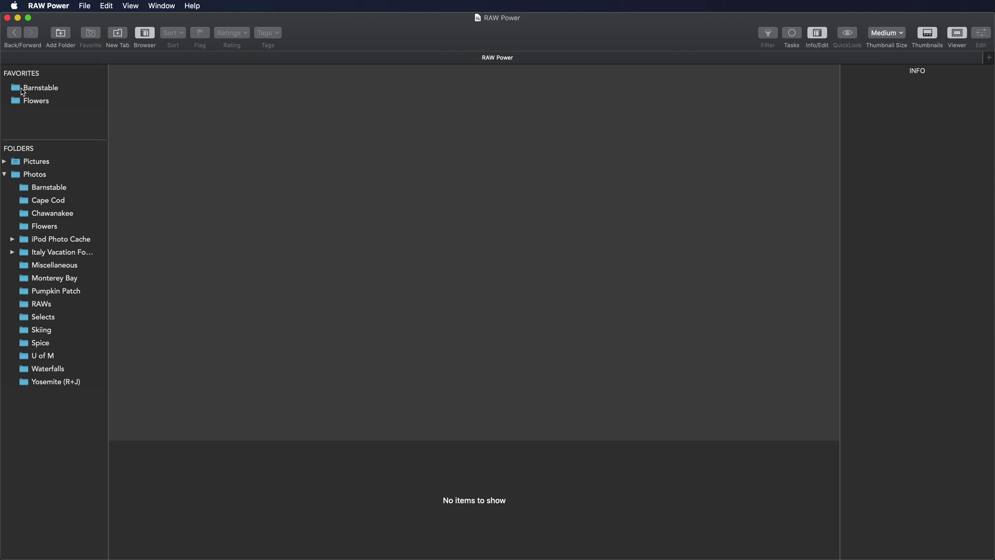
Open the Barnstable and Flowers favorites in separate tabs and switch back to Barnstable.
{"action": "left_click", "coordinate": [23, 89]}
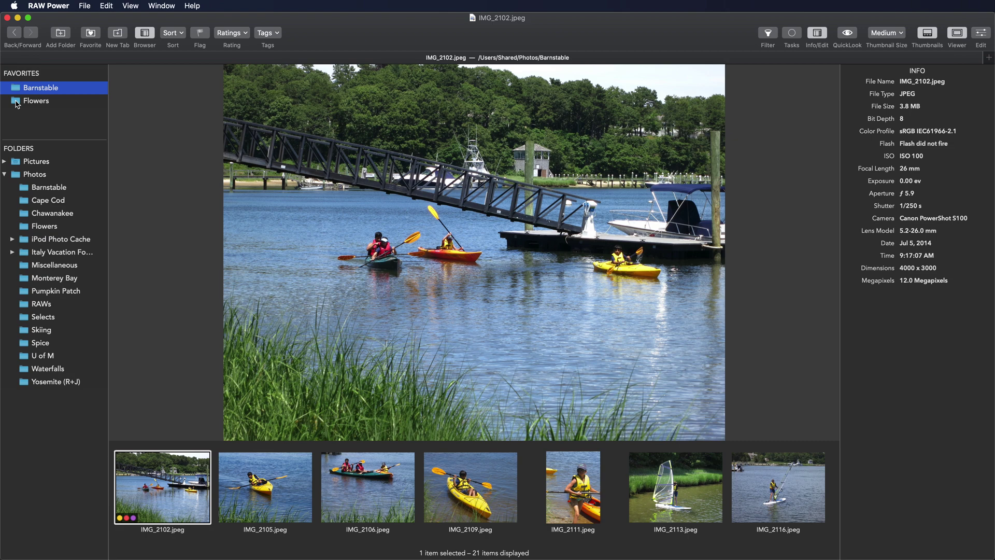
{"action": "left_click", "coordinate": [16, 104]}
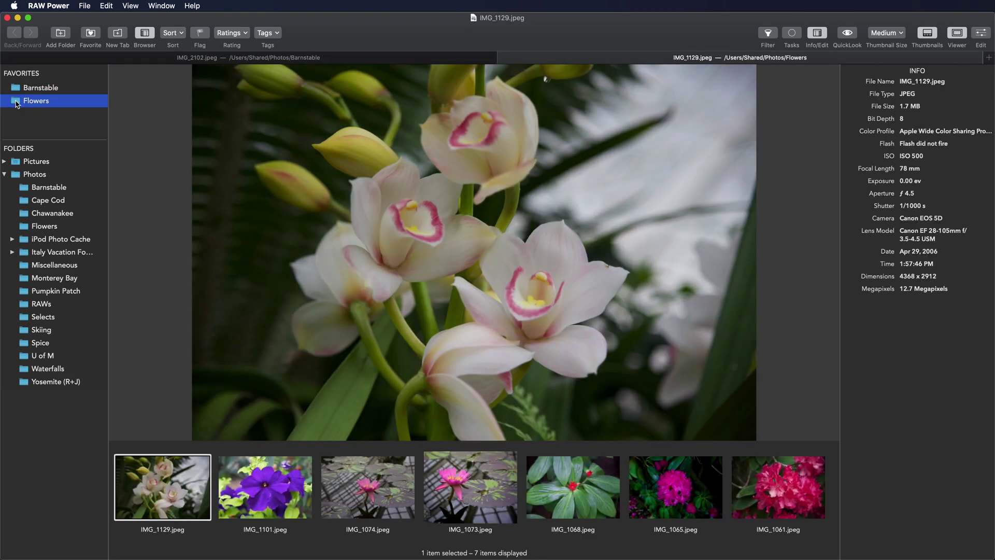
{"action": "left_click", "coordinate": [385, 58]}
{"action": "left_click", "coordinate": [615, 58]}
{"action": "left_click", "coordinate": [427, 58]}
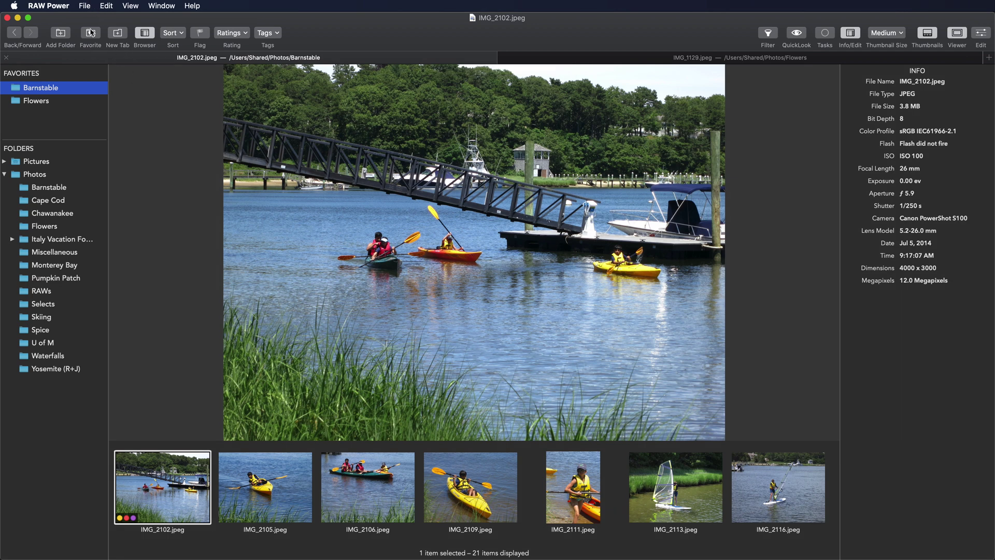
Open an extra empty tab from the File menu, then close it with Cmd-W.
{"action": "left_click", "coordinate": [83, 6]}
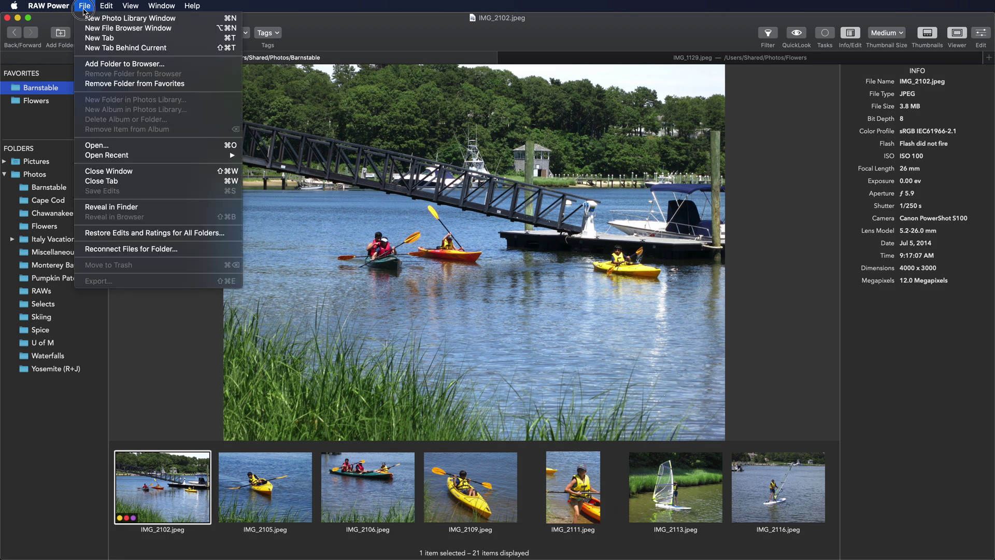
{"action": "left_click", "coordinate": [88, 41]}
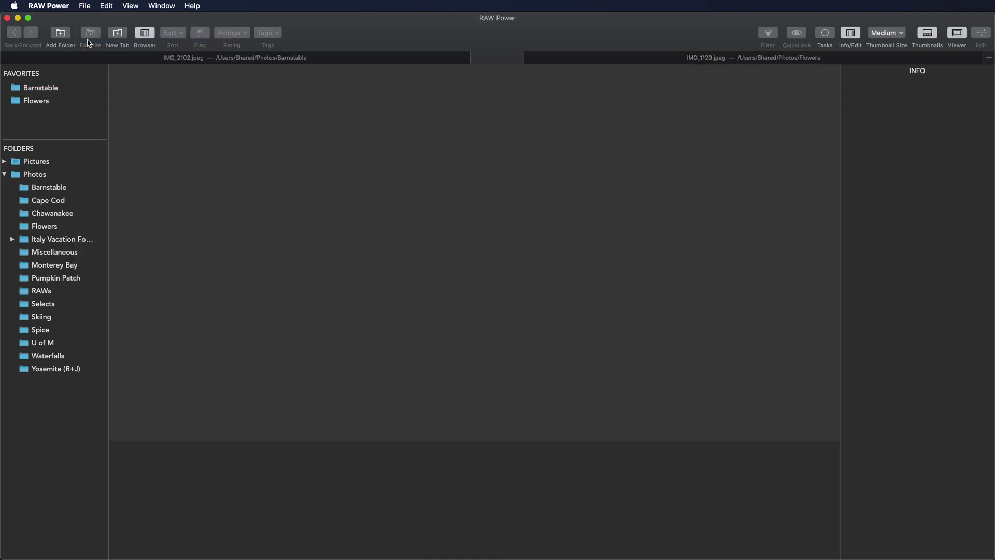
{"action": "key", "text": "super+w"}
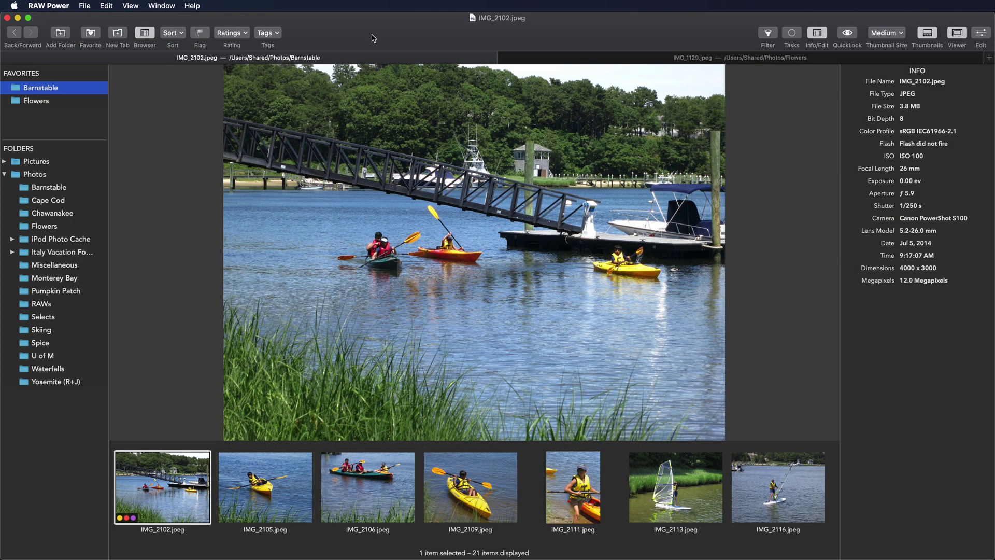
{"action": "right_click", "coordinate": [342, 35]}
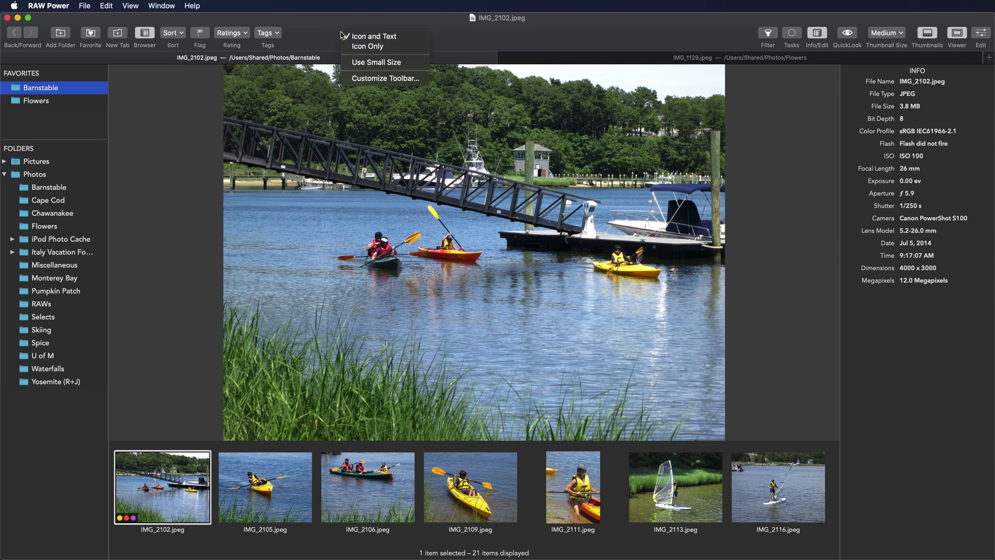
{"action": "left_click", "coordinate": [372, 79]}
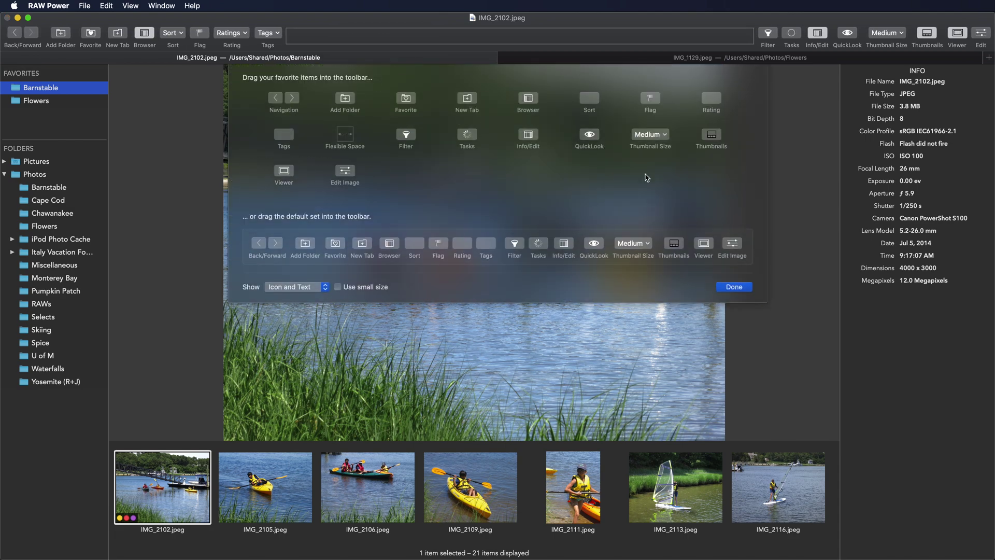
{"action": "left_click", "coordinate": [726, 288]}
{"action": "left_click", "coordinate": [131, 7]}
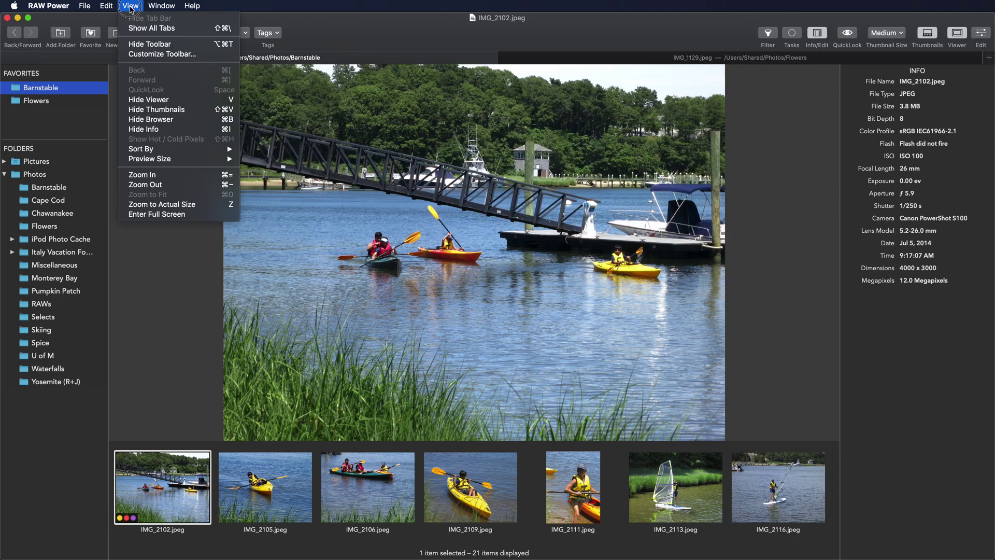
{"action": "left_click", "coordinate": [138, 54]}
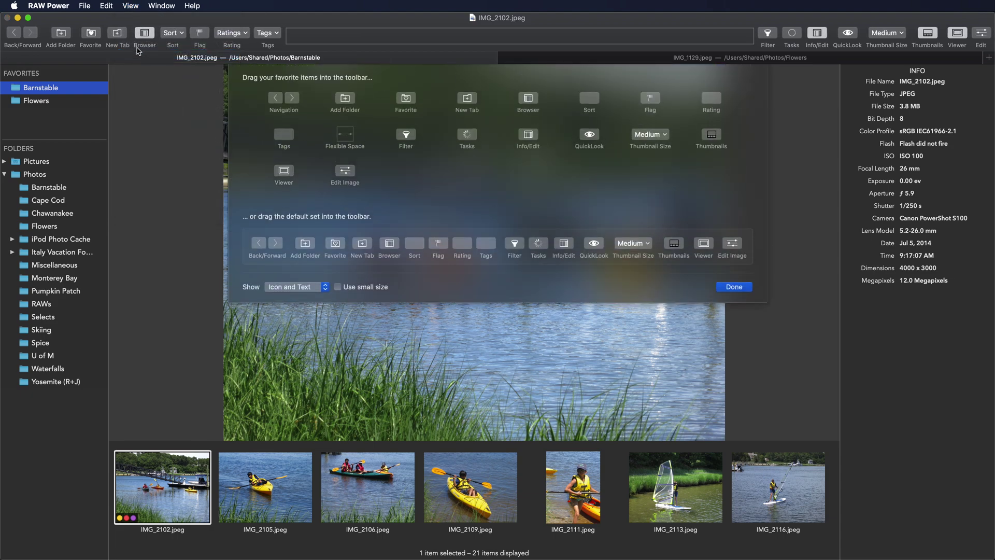
{"action": "left_click", "coordinate": [735, 288]}
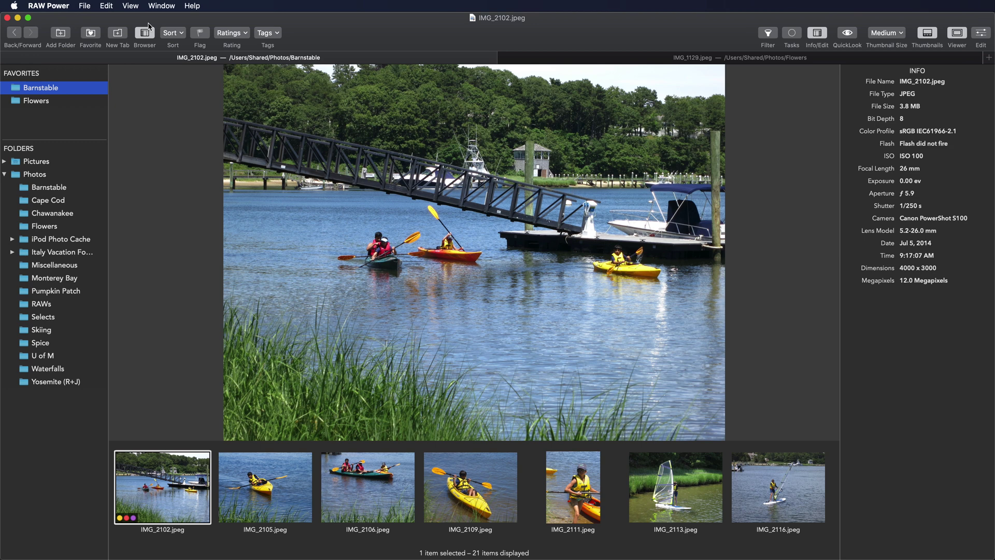
Move QuickLook beside Filter in the toolbar, hide the sidebar, and toggle the info panel and thumbnail strip.
{"action": "left_click_drag", "start_coordinate": [841, 37], "coordinate": [799, 37]}
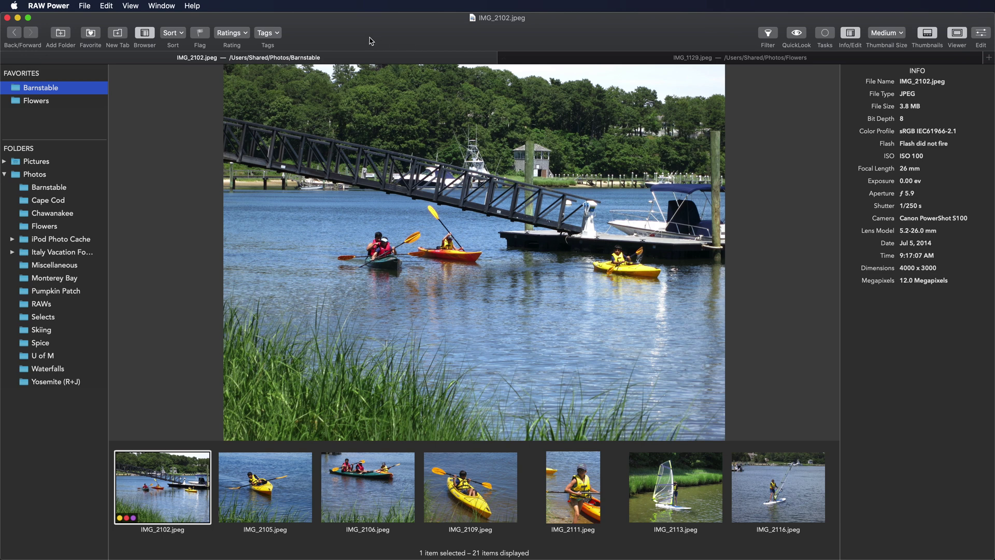
{"action": "left_click", "coordinate": [143, 34]}
{"action": "left_click", "coordinate": [852, 34]}
{"action": "left_click", "coordinate": [851, 34]}
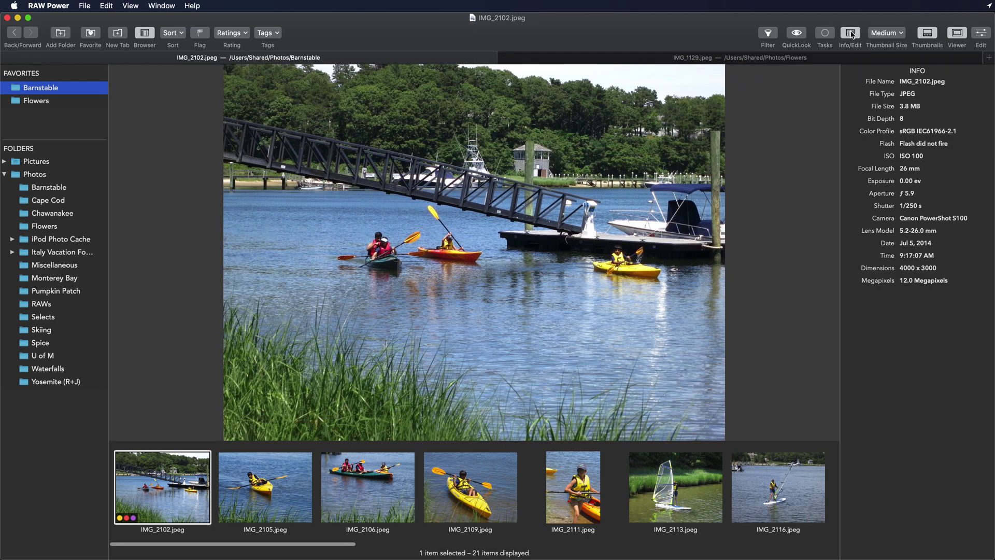
{"action": "left_click", "coordinate": [928, 34]}
{"action": "left_click", "coordinate": [928, 35]}
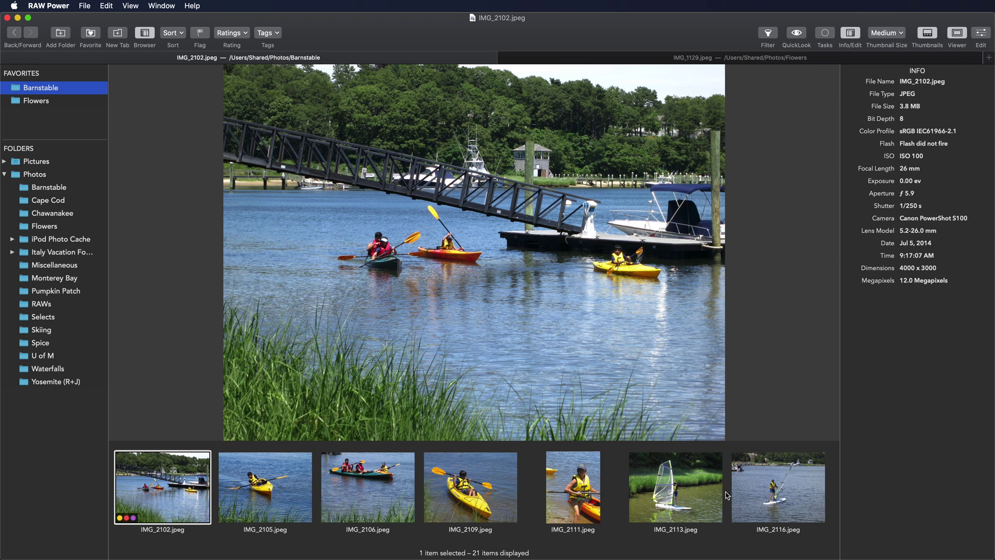
Switch to the thumbnail grid and select the IMG_2109 kayak photo.
{"action": "left_click", "coordinate": [956, 35]}
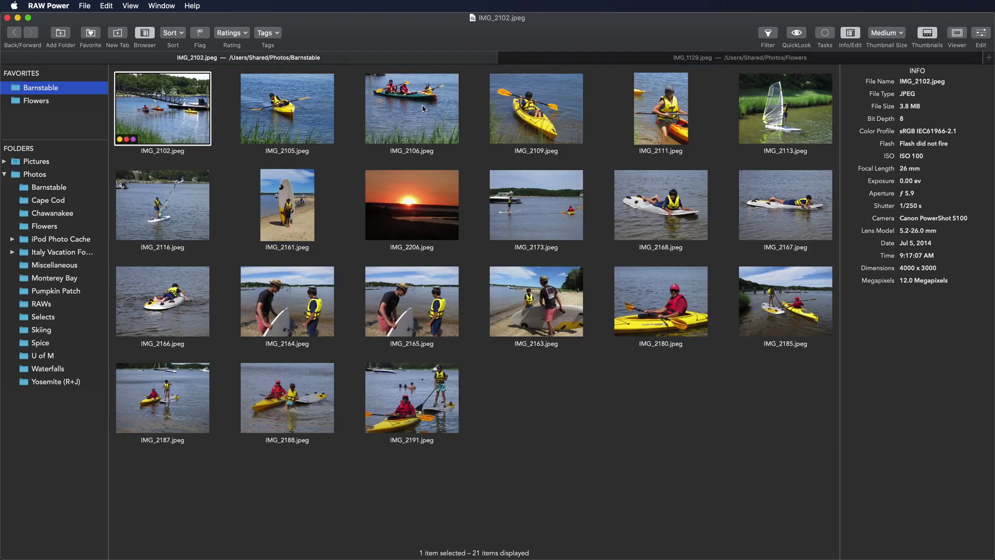
{"action": "left_click", "coordinate": [324, 119]}
{"action": "left_click", "coordinate": [417, 119]}
{"action": "left_click", "coordinate": [518, 121]}
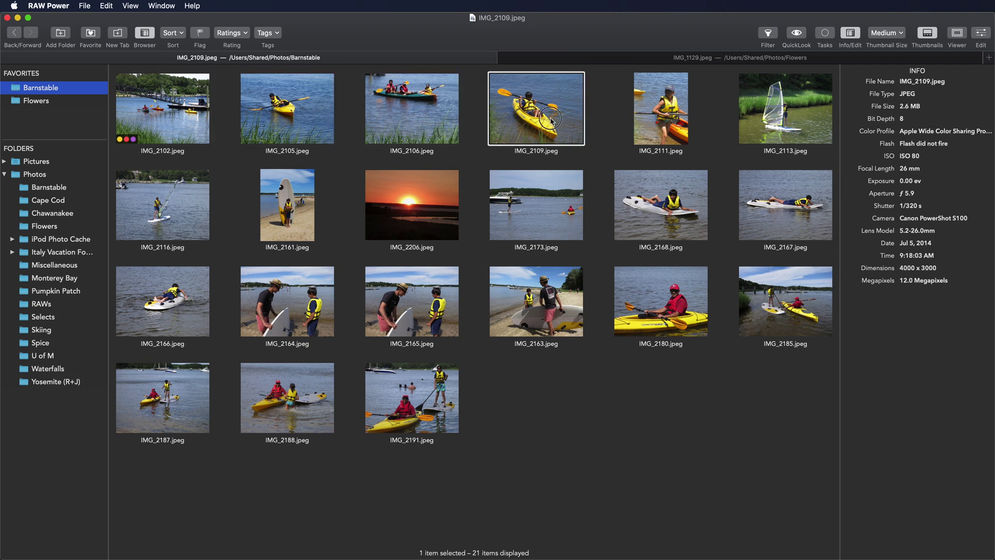
Set Thumbnail Size to Large and show IMG_2109.jpeg alone in the viewer without the strip.
{"action": "left_click", "coordinate": [884, 33]}
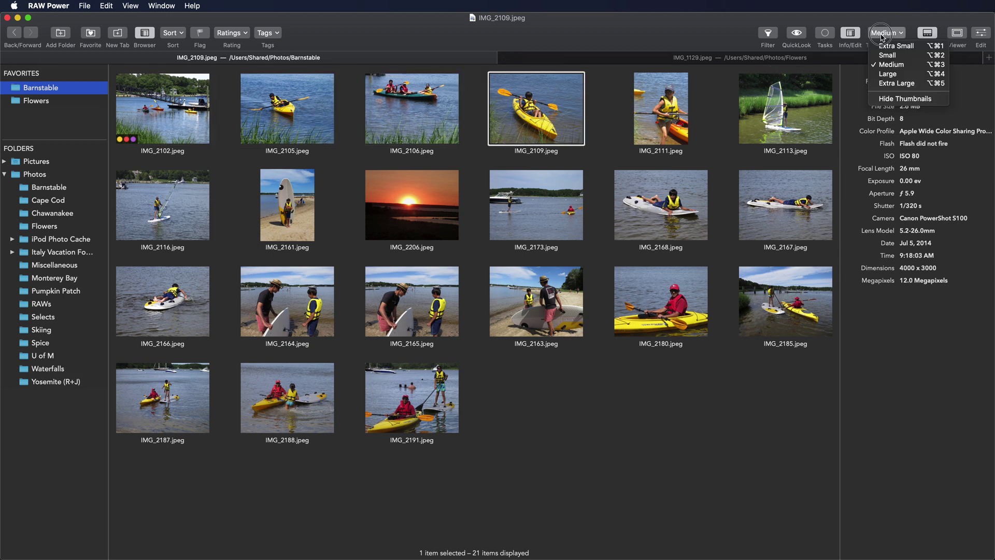
{"action": "left_click", "coordinate": [886, 73]}
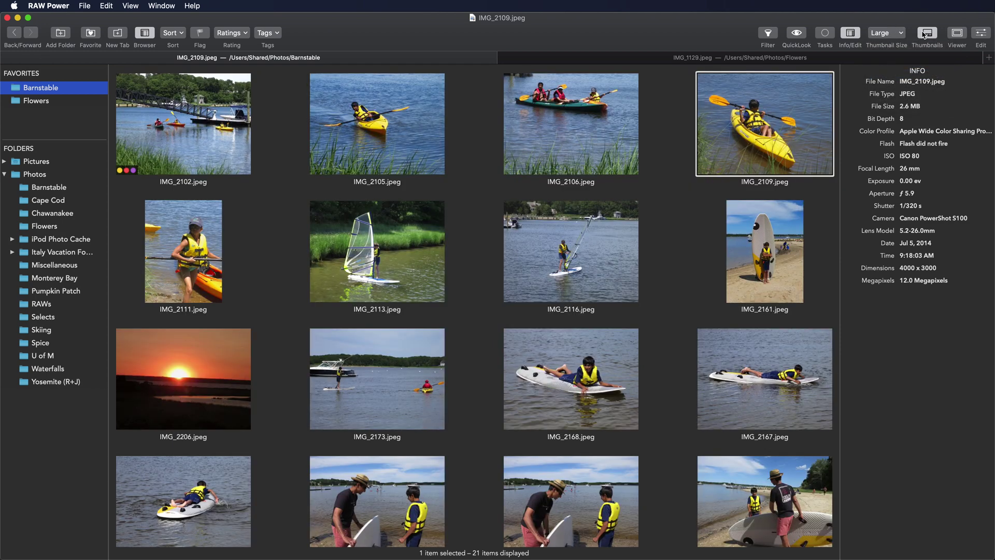
{"action": "left_click", "coordinate": [956, 33]}
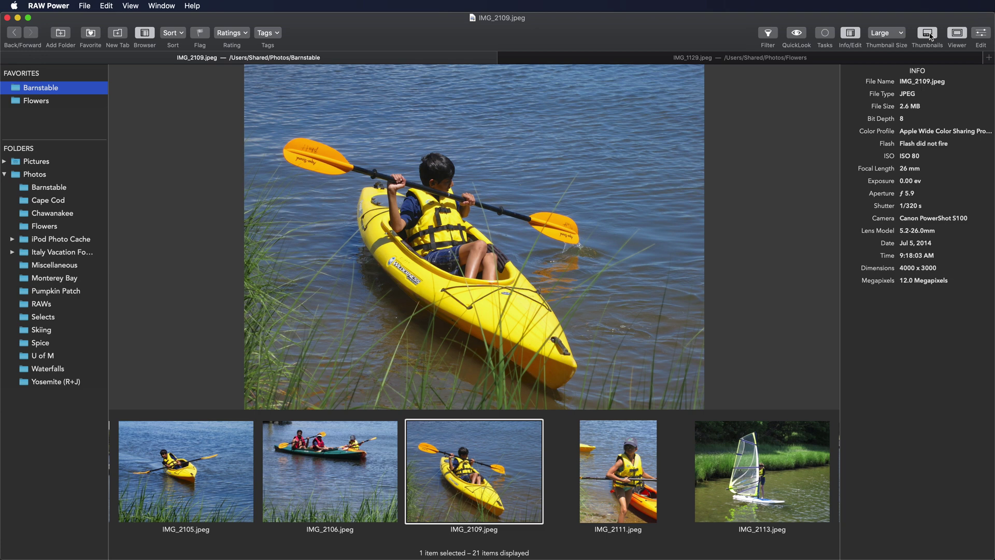
{"action": "left_click", "coordinate": [930, 36]}
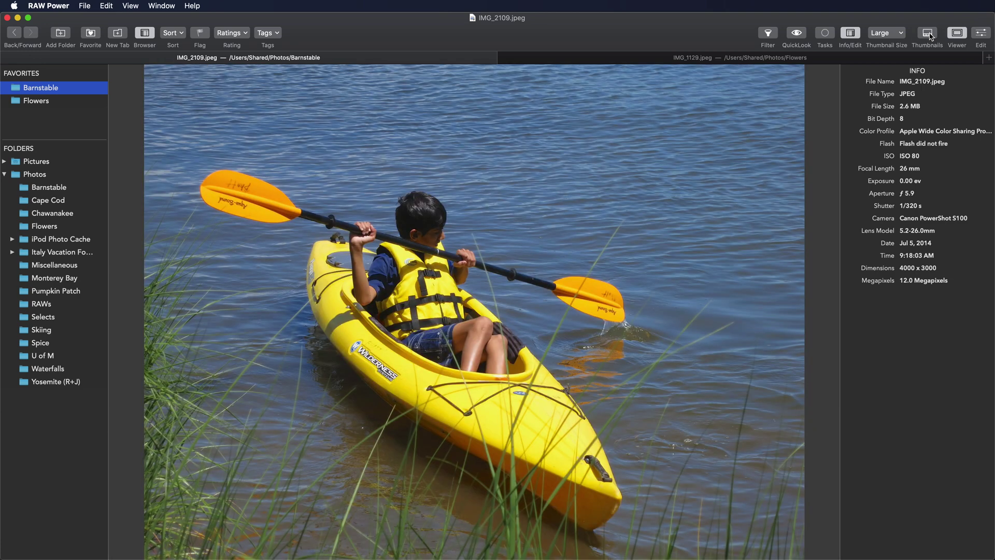
Restore the thumbnail strip and switch Barnstable to a full grid, keeping Large thumbnails.
{"action": "left_click", "coordinate": [930, 36]}
{"action": "left_click", "coordinate": [956, 35]}
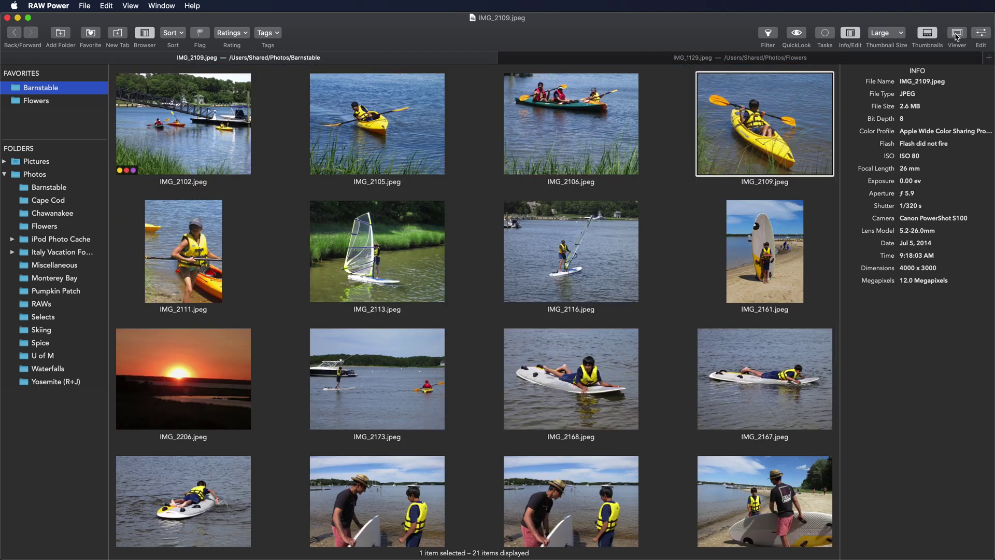
{"action": "scroll", "coordinate": [483, 170], "scroll_direction": "down", "scroll_amount": 10}
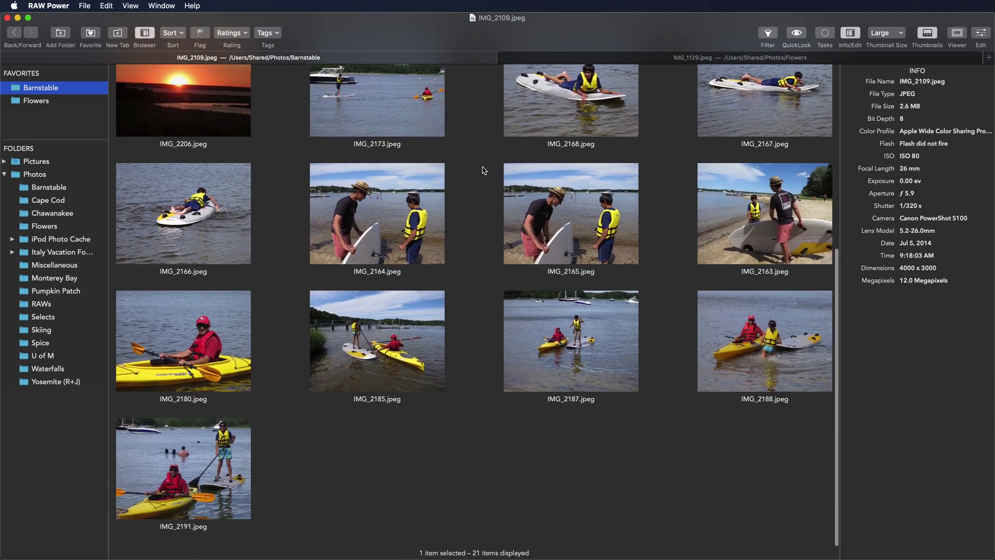
{"action": "scroll", "coordinate": [483, 170], "scroll_direction": "up", "scroll_amount": 10}
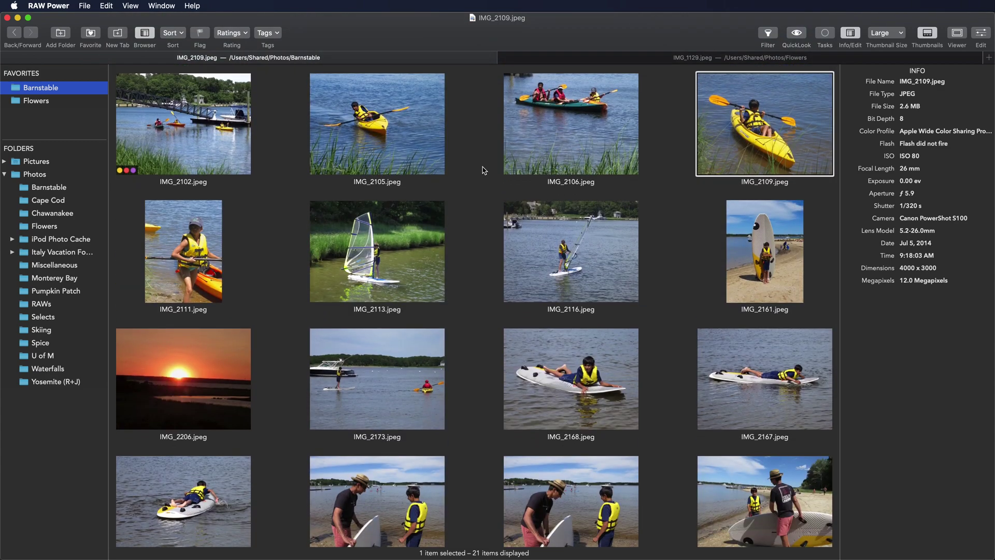
{"action": "left_click", "coordinate": [893, 34]}
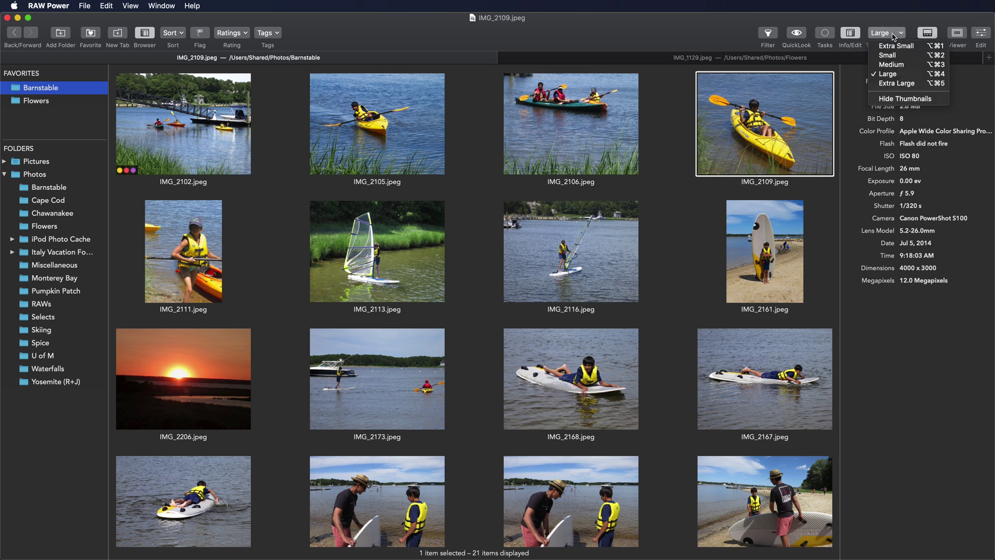
{"action": "left_click", "coordinate": [893, 34]}
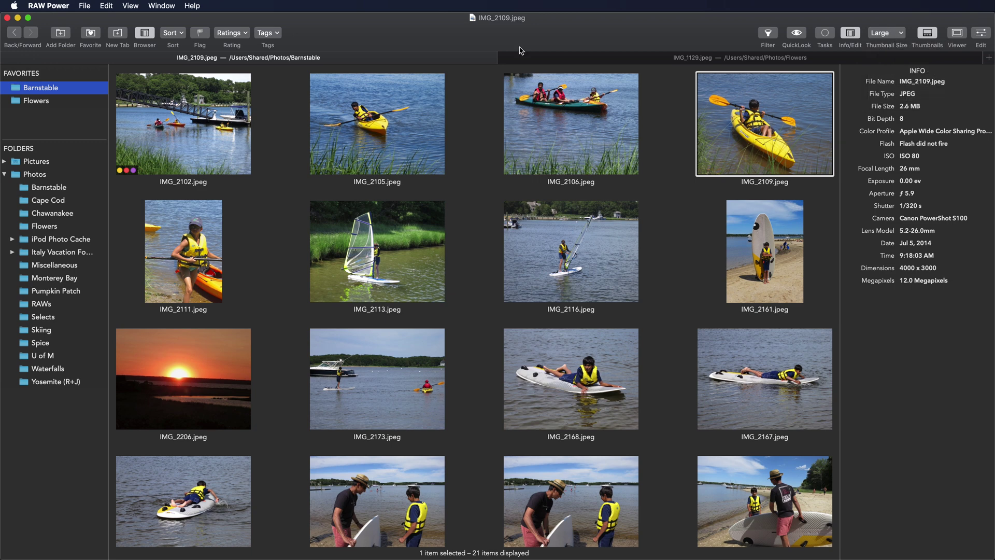
{"action": "left_click", "coordinate": [173, 35]}
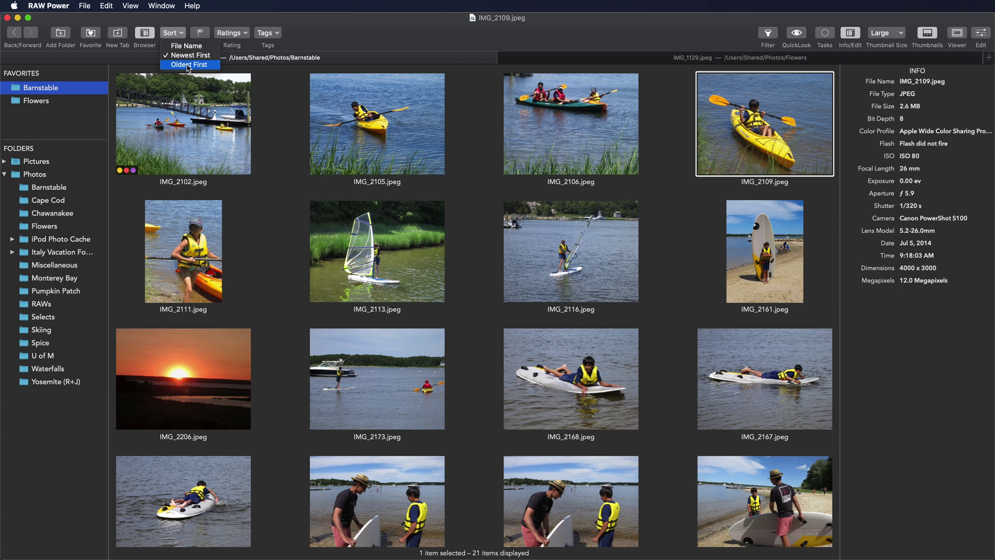
{"action": "left_click", "coordinate": [309, 43]}
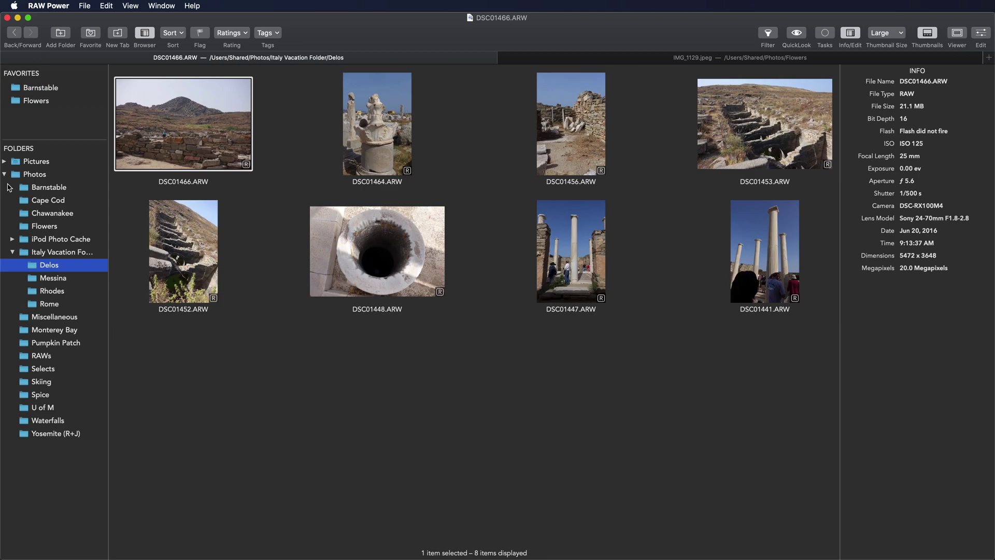
Visit the Barnstable, Flowers, Delos and Messina folders in turn.
{"action": "left_click", "coordinate": [15, 90]}
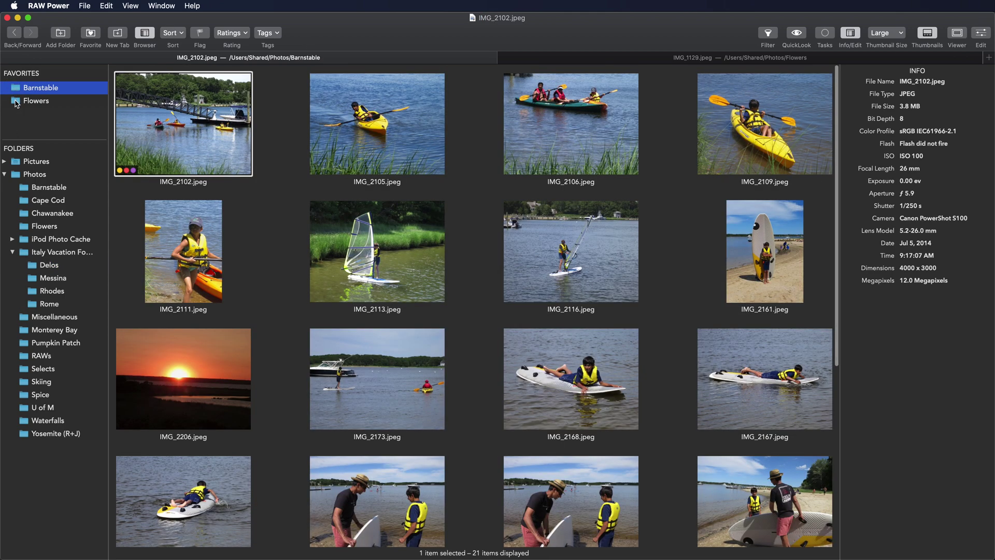
{"action": "left_click", "coordinate": [16, 103]}
{"action": "left_click", "coordinate": [35, 265]}
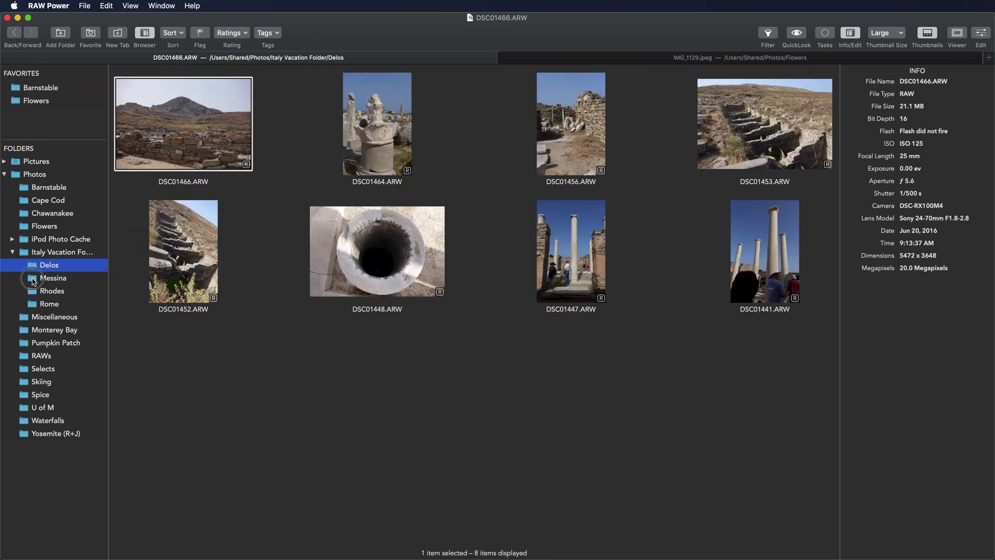
{"action": "left_click", "coordinate": [33, 281]}
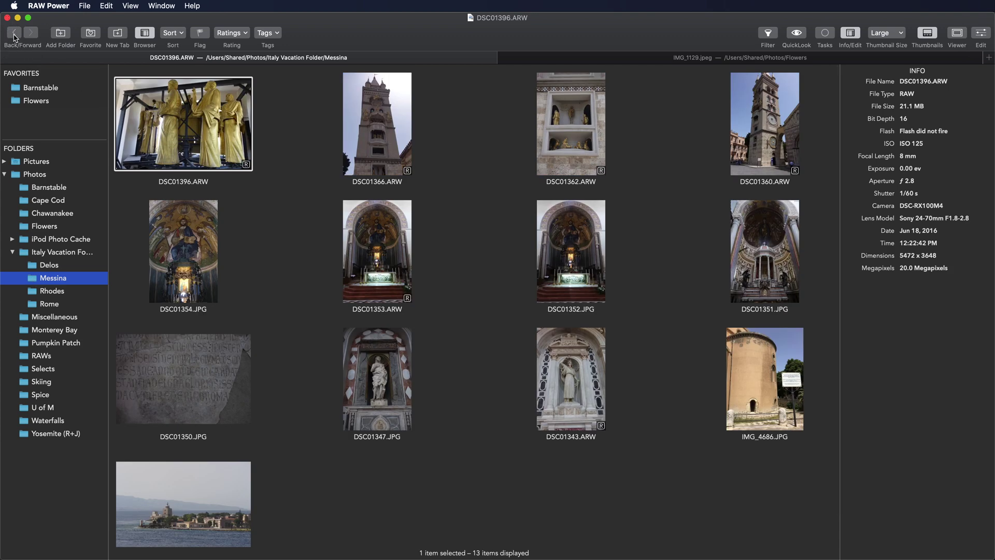
Go Back four times through Delos, Flowers and Barnstable to reach Selects.
{"action": "left_click", "coordinate": [15, 36]}
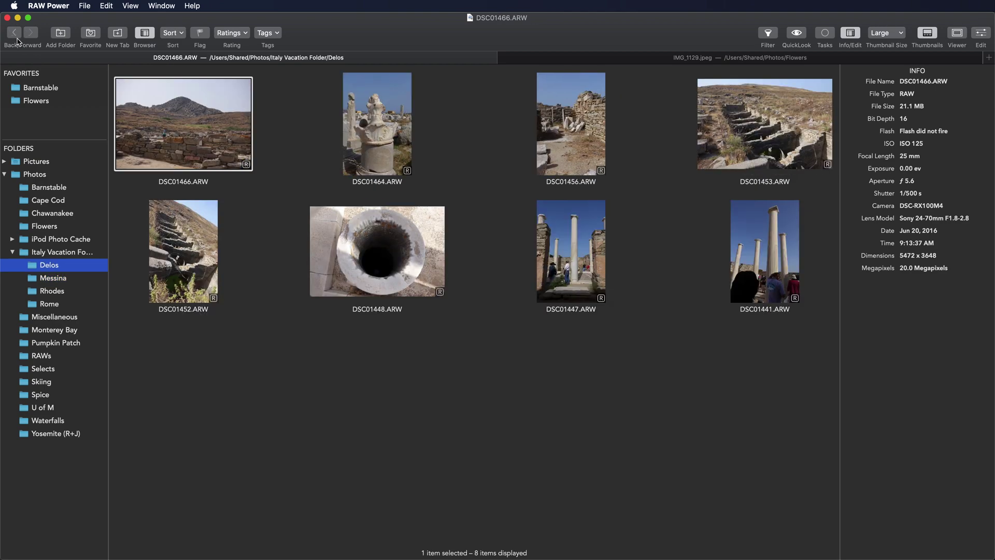
{"action": "left_click", "coordinate": [16, 35]}
{"action": "left_click", "coordinate": [16, 35]}
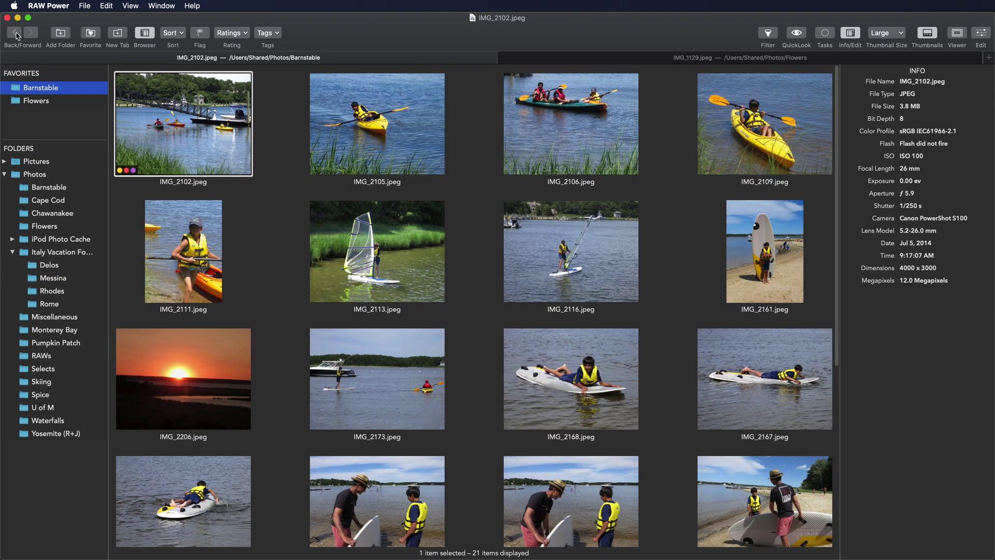
{"action": "left_click", "coordinate": [17, 35]}
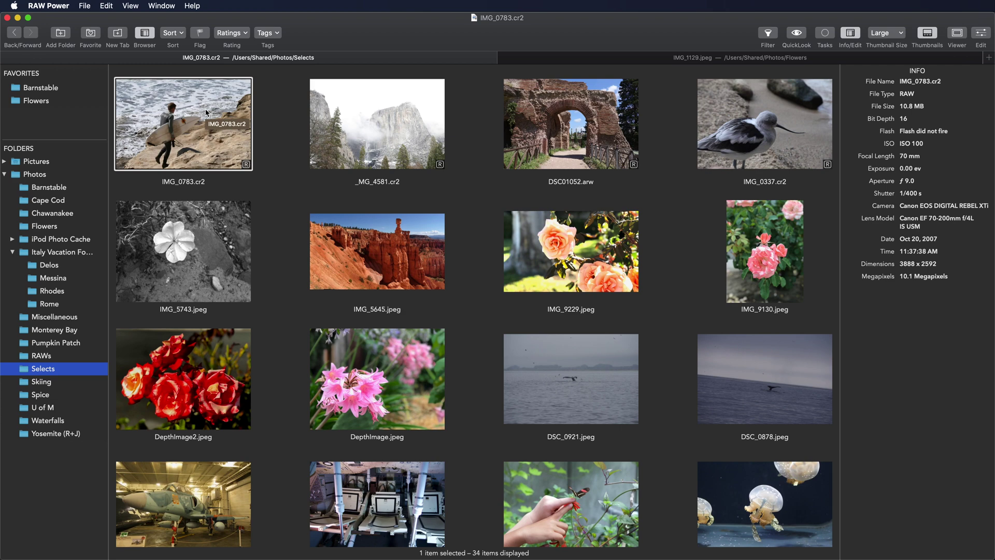
{"action": "left_click", "coordinate": [543, 138], "text": "shift"}
{"action": "left_click", "coordinate": [84, 6]}
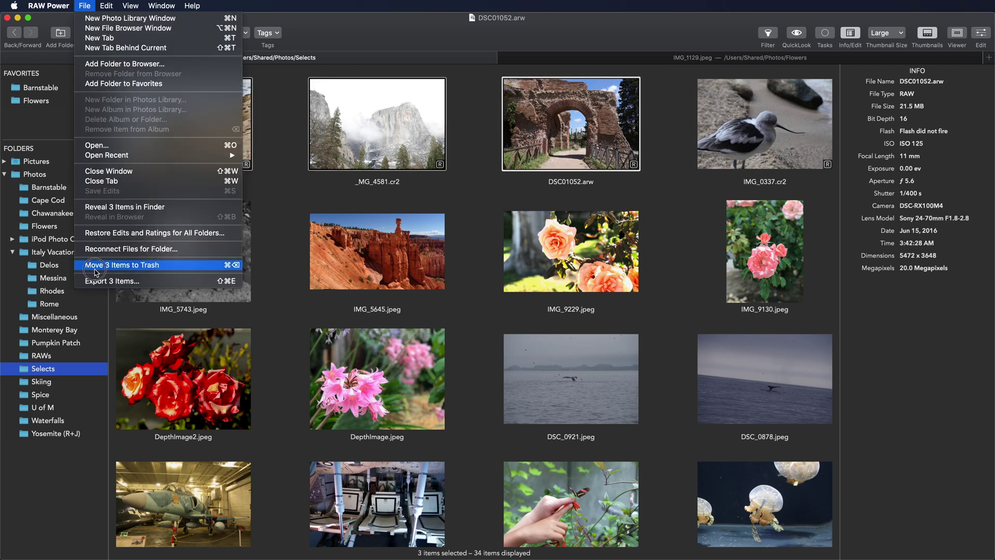
{"action": "key", "text": "Escape"}
{"action": "right_click", "coordinate": [192, 118]}
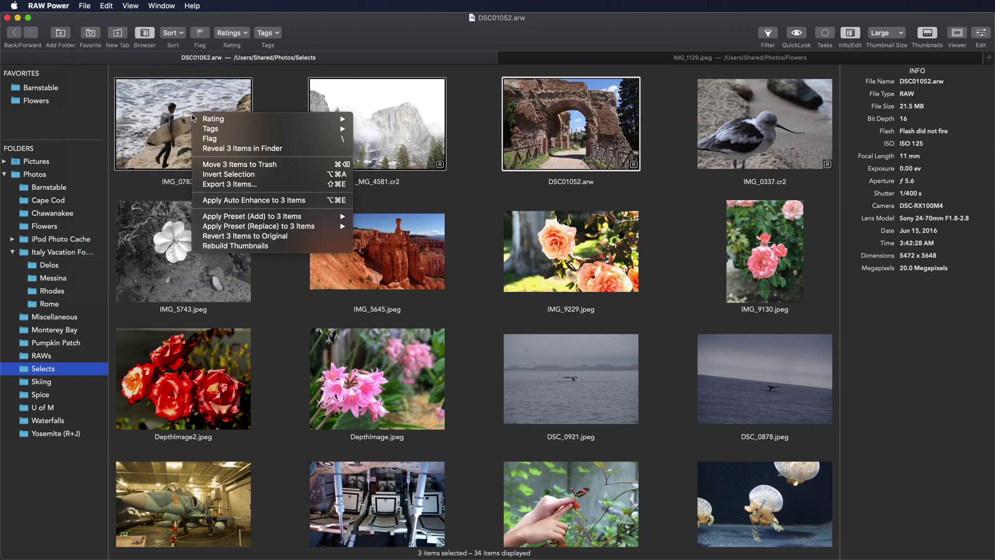
{"action": "left_click", "coordinate": [181, 117]}
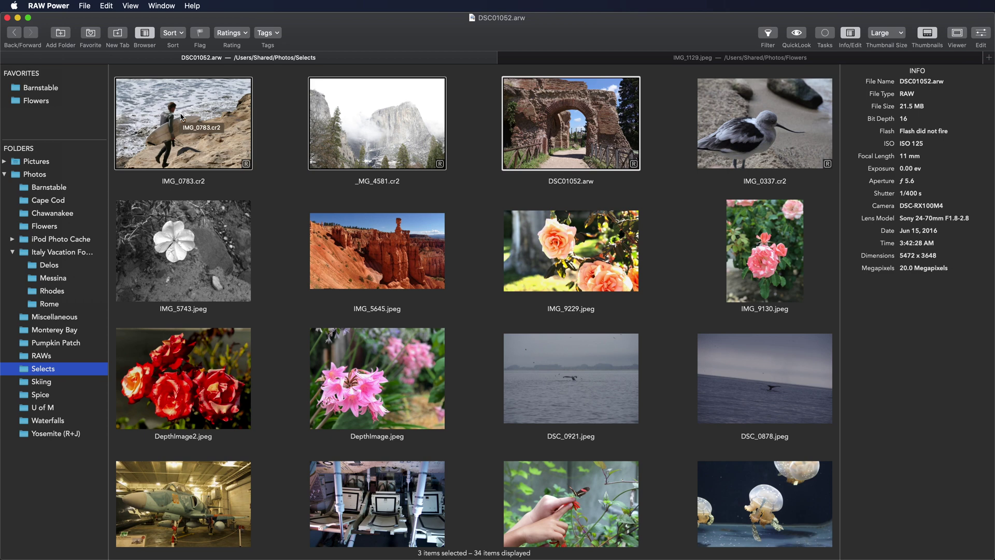
{"action": "key", "text": "super+BackSpace"}
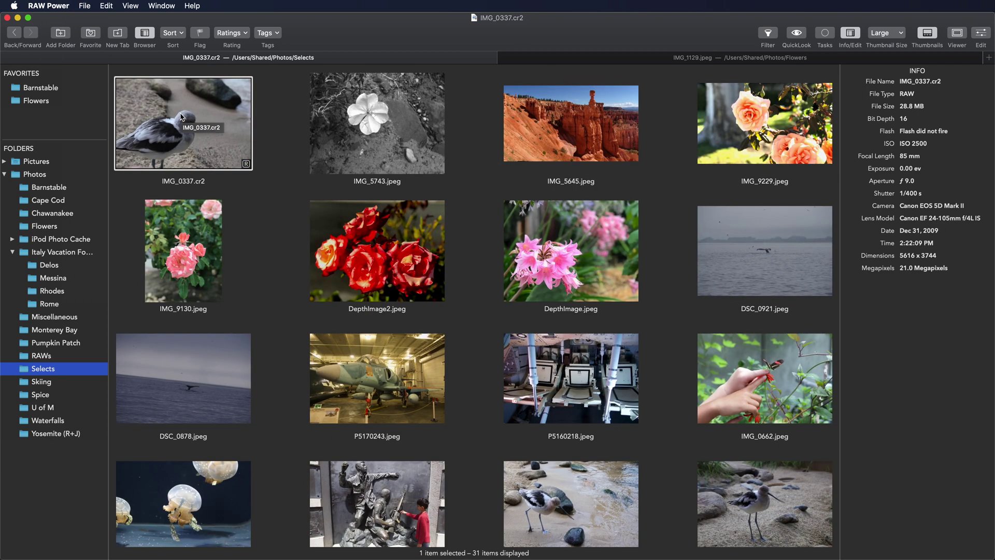
{"action": "left_click", "coordinate": [106, 5]}
{"action": "left_click", "coordinate": [111, 21]}
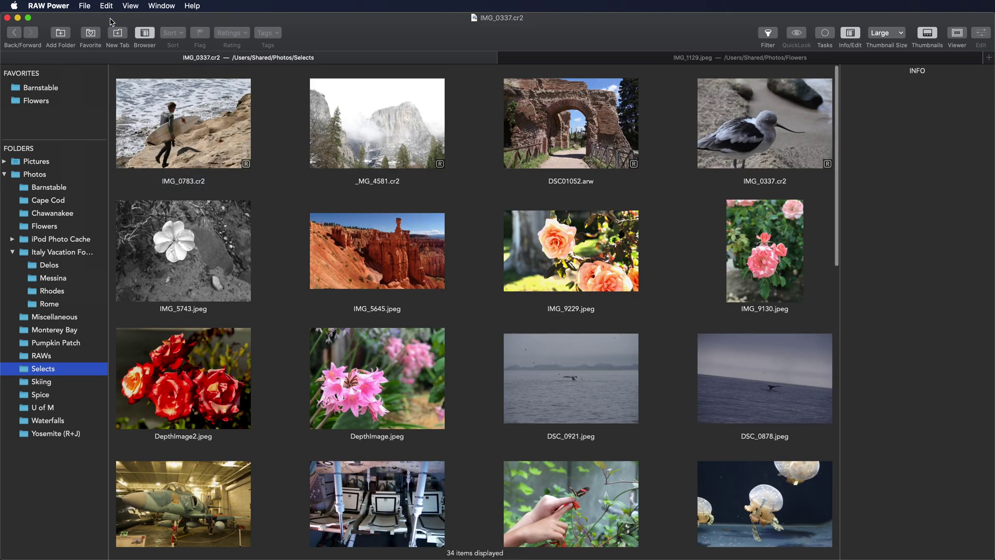
Select IMG_0783.cr2, flag it and apply the Purple color tag.
{"action": "left_click", "coordinate": [187, 125]}
{"action": "left_click", "coordinate": [226, 35]}
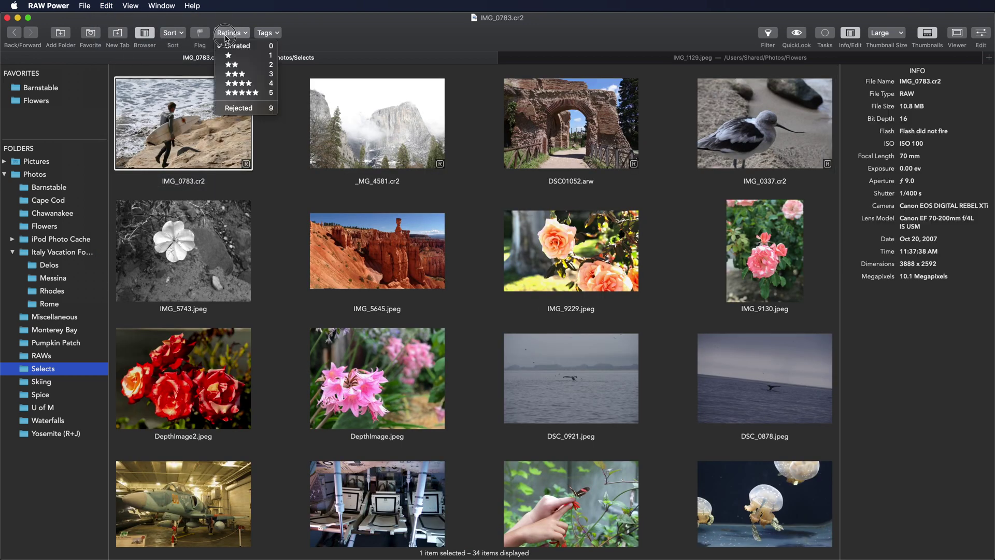
{"action": "left_click", "coordinate": [225, 35]}
{"action": "left_click", "coordinate": [196, 35]}
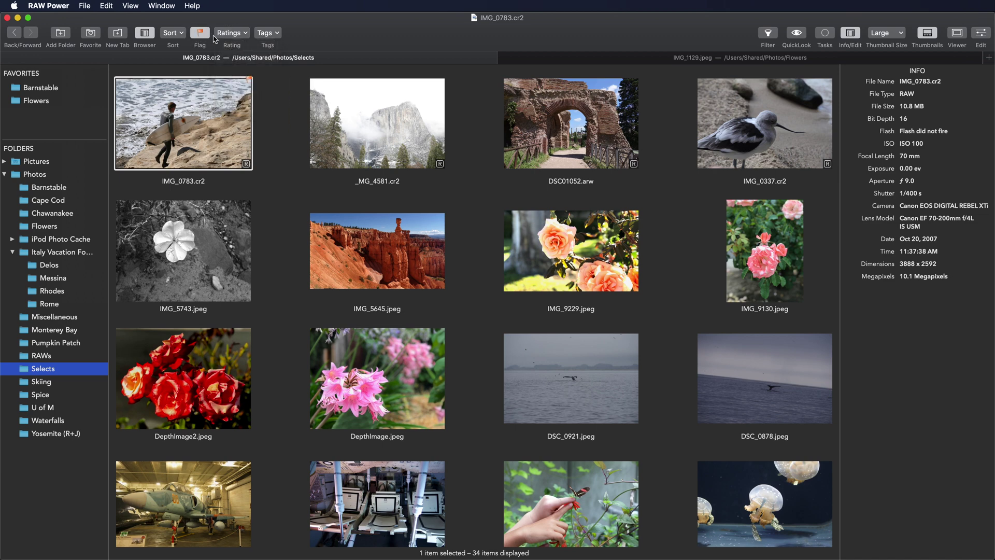
{"action": "left_click", "coordinate": [267, 34]}
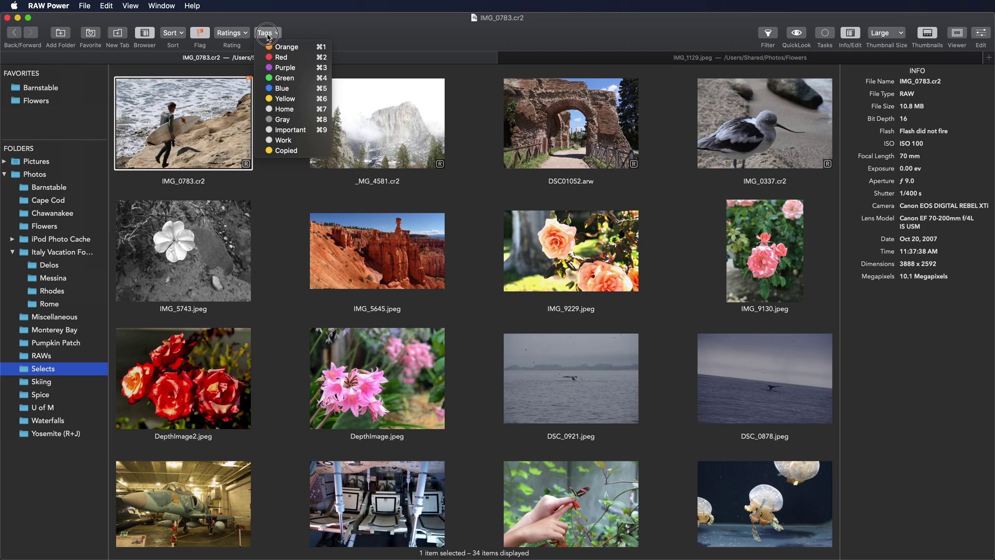
{"action": "left_click", "coordinate": [269, 68]}
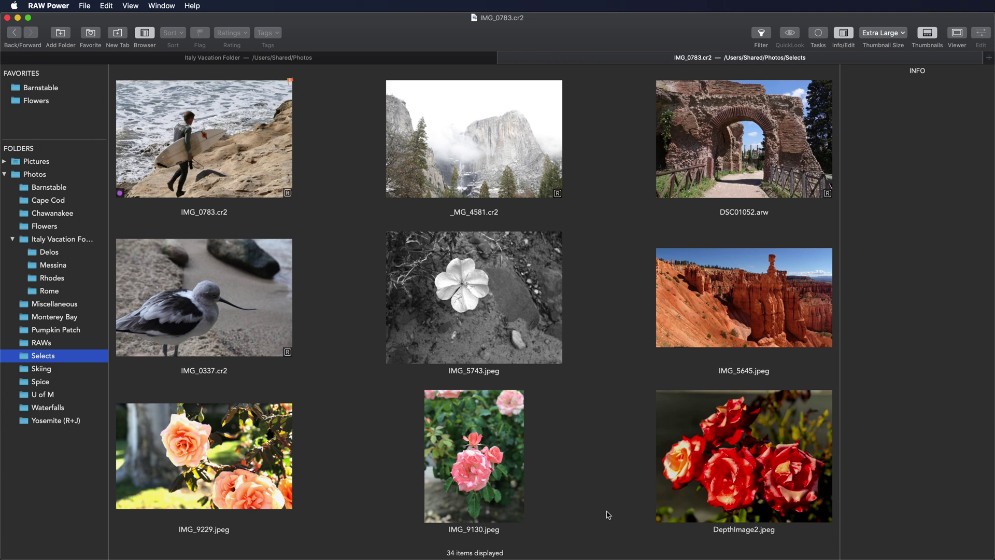
{"action": "key", "text": "Right"}
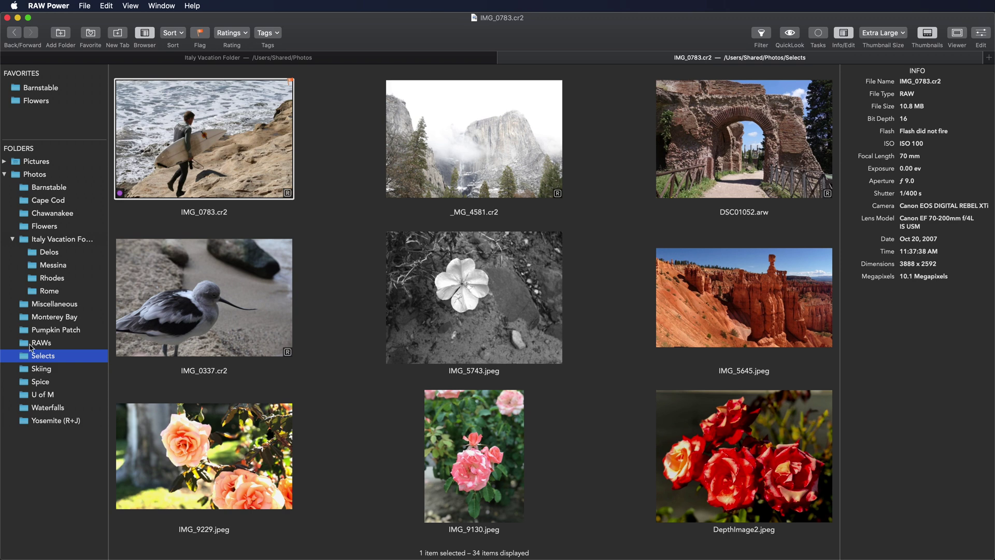
Show Italy Vacation Folder in the current tab from the Folders sidebar.
{"action": "left_click", "coordinate": [27, 242]}
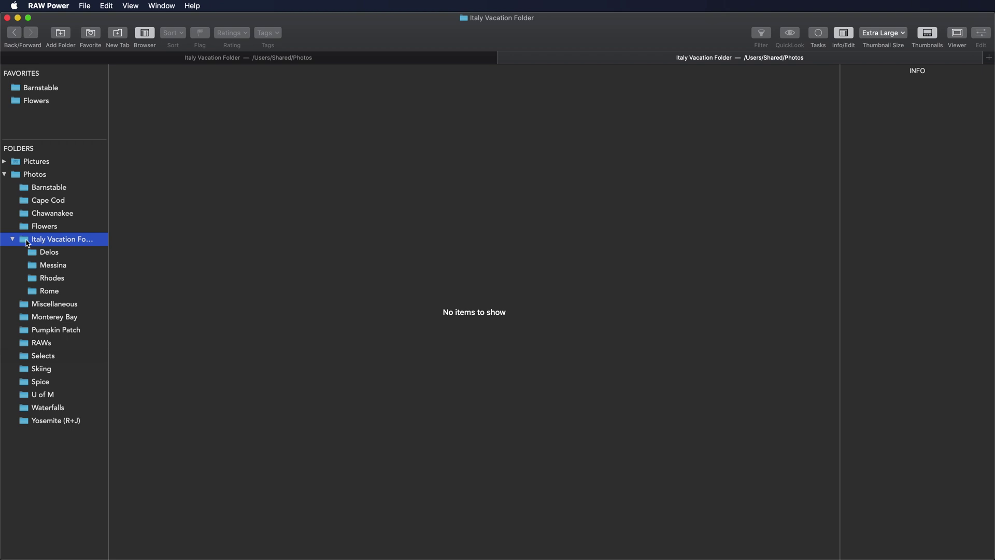
Enable Display Contents of Subfolders in General preferences so Italy Vacation Folder shows 69 photos.
{"action": "left_click", "coordinate": [57, 5]}
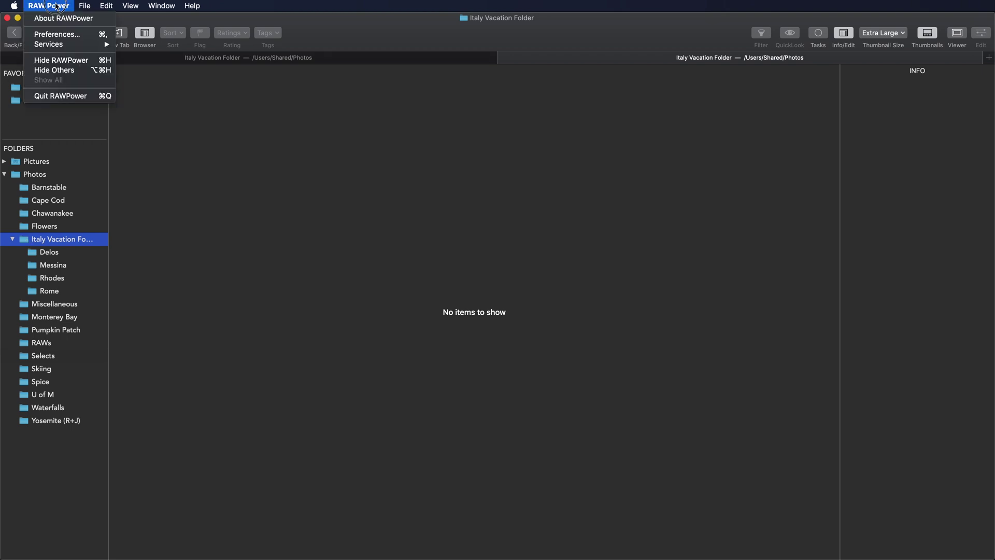
{"action": "left_click", "coordinate": [57, 34]}
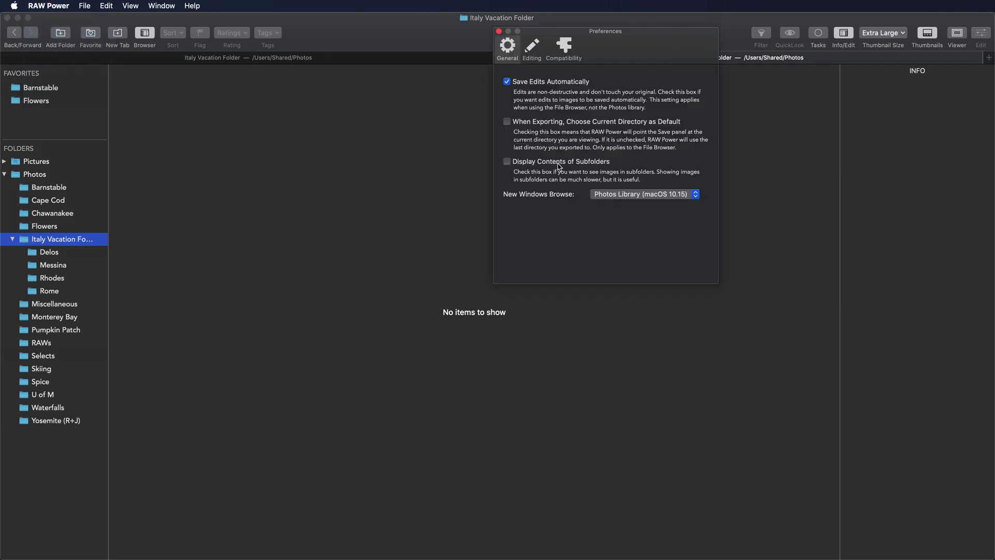
{"action": "left_click", "coordinate": [509, 162]}
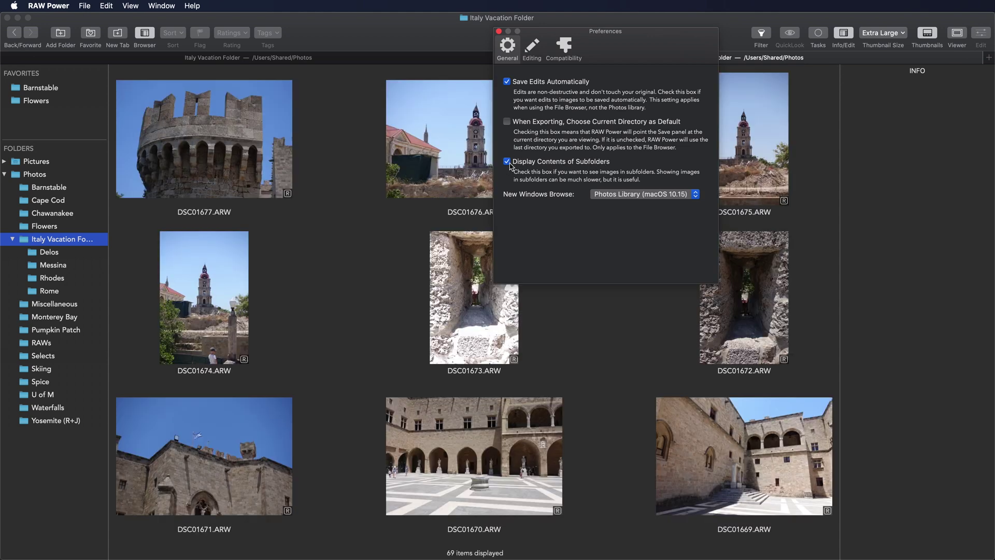